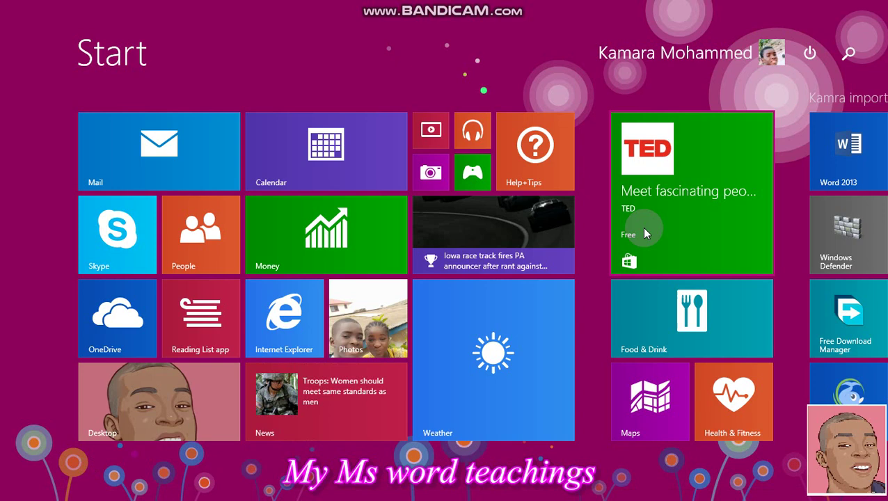
Search for Word 2013 from the Start screen and unpin it from Start
scroll(641, 227, down, 5)
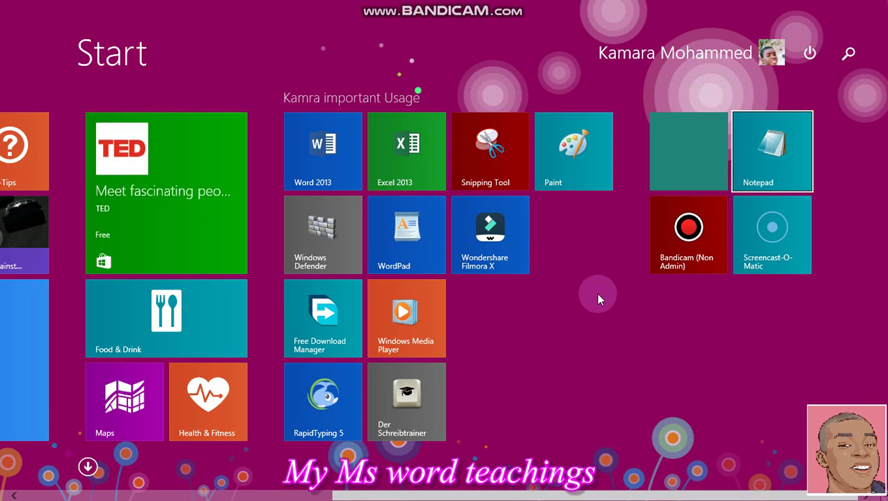
click(849, 54)
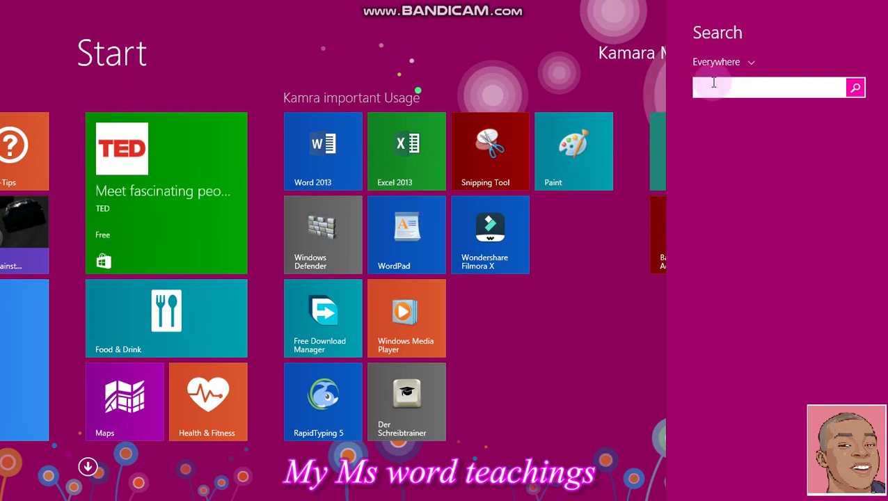
text(word 2013)
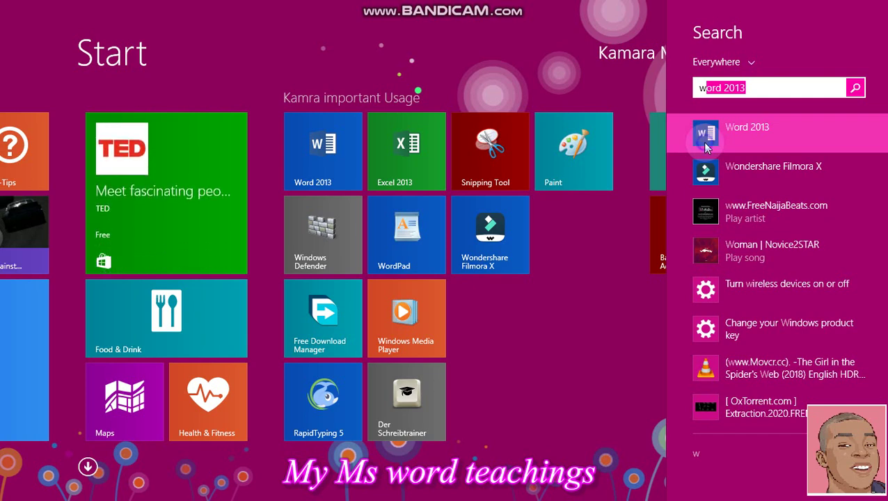
right_click(705, 146)
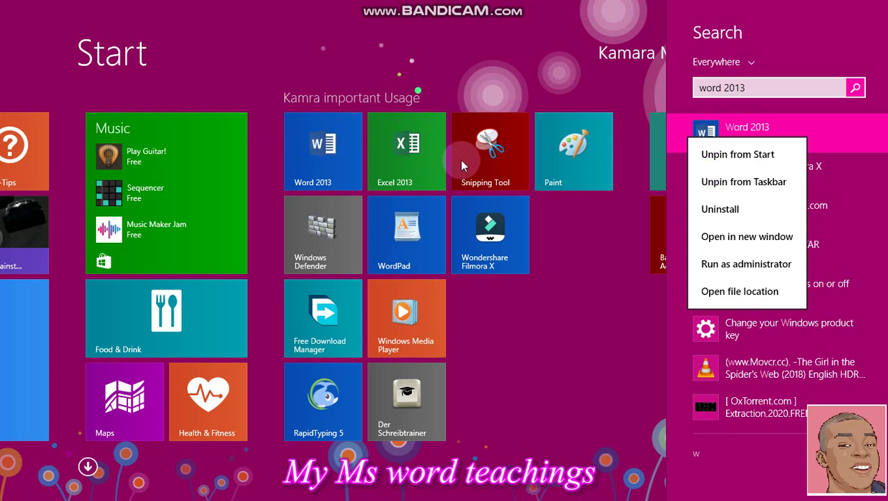
click(721, 166)
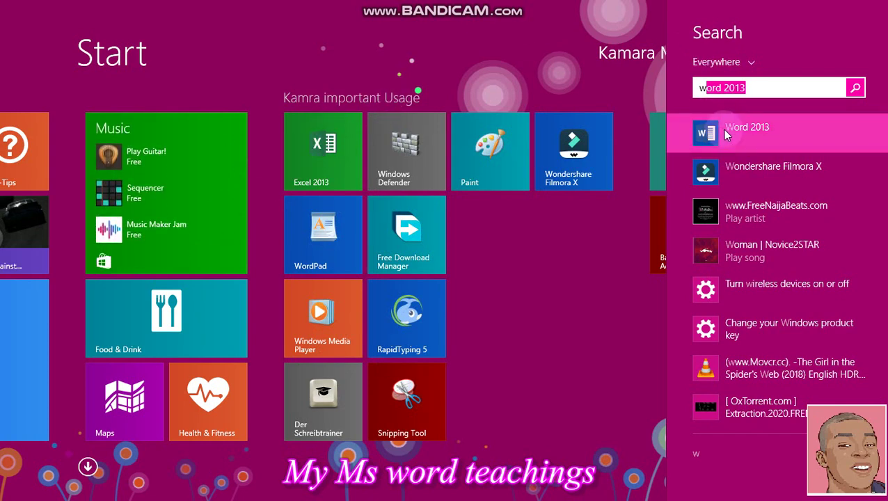
Pin Word 2013 back to the Start screen from its search result and close the search
right_click(726, 132)
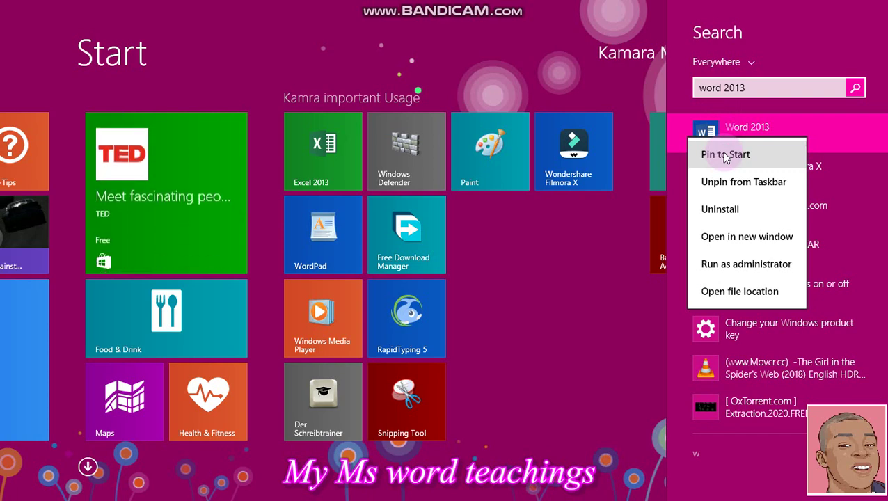
click(725, 155)
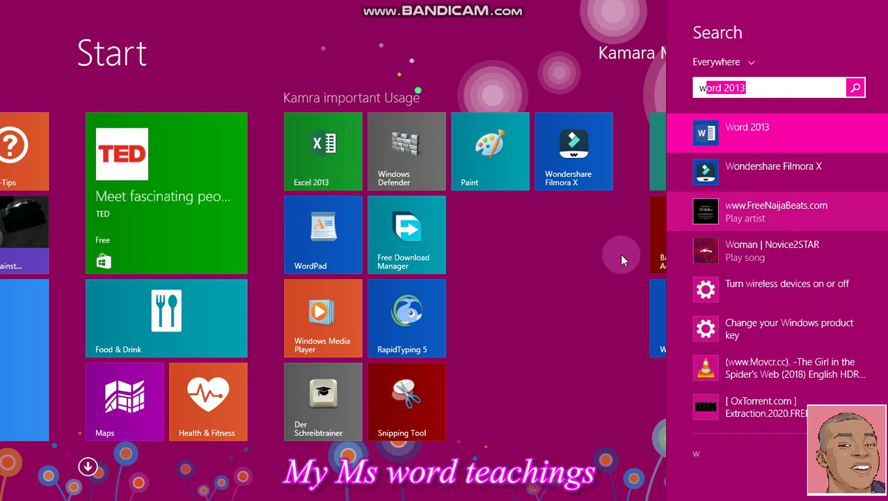
click(594, 286)
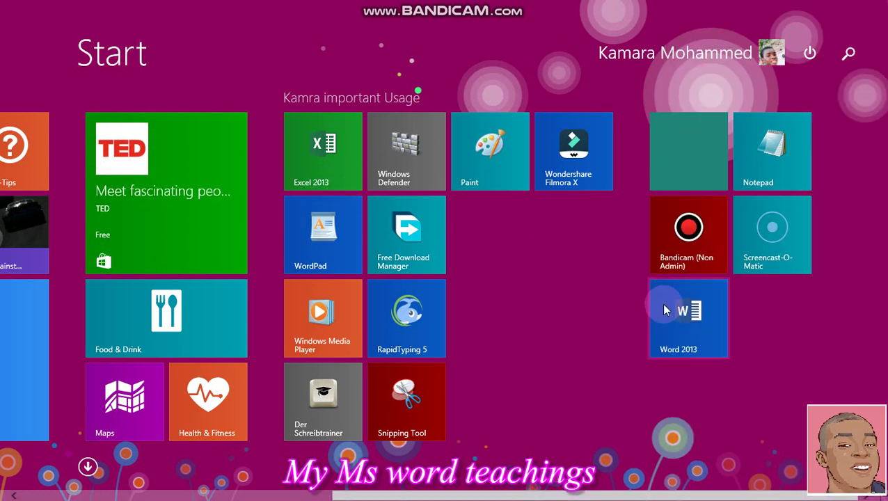
Move the Word 2013 tile before Excel 2013 in its group, and the Notepad tile between WordPad and Wondershare Filmora X
drag(665, 311, 318, 144)
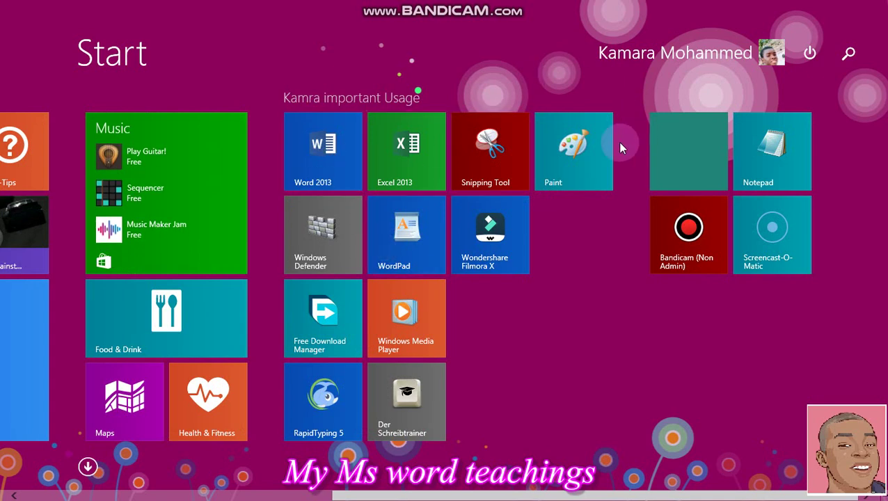
mouse_move(790, 175)
mouse_down()
mouse_move(753, 135)
mouse_move(555, 234)
mouse_move(525, 262)
mouse_up()
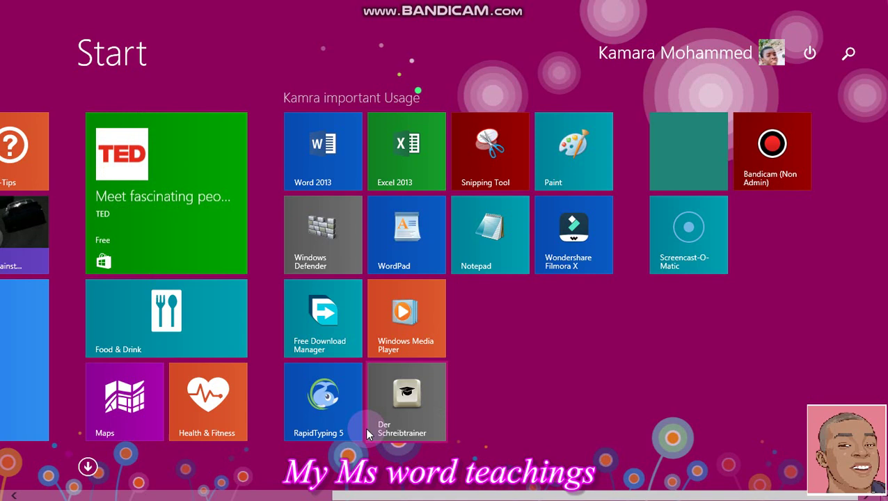
Switch from the Start screen to the desktop and return to the Start screen
key(Home)
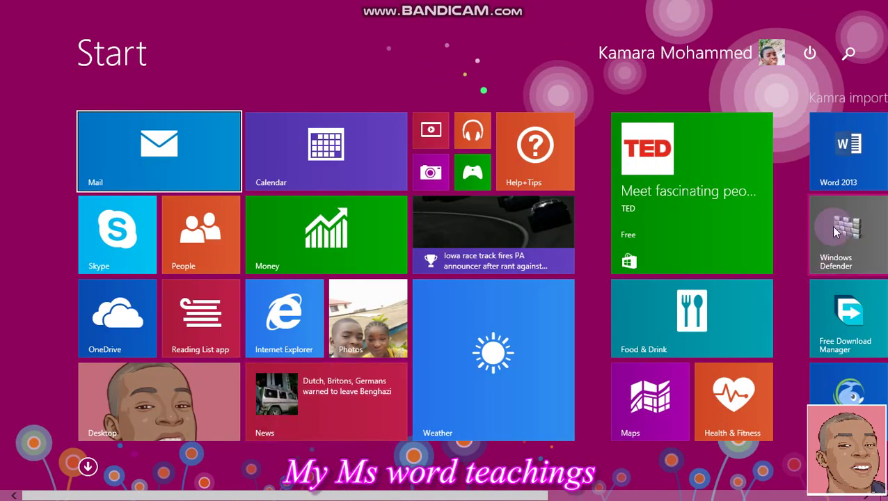
key(Return)
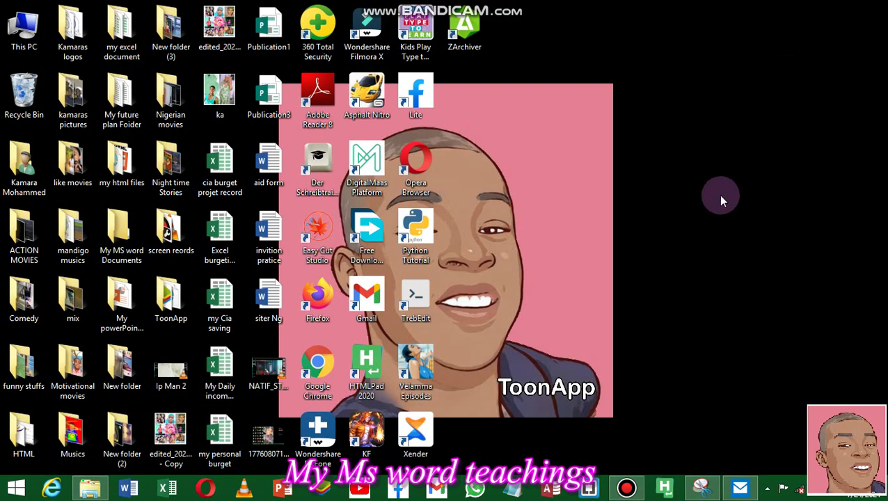
key(super)
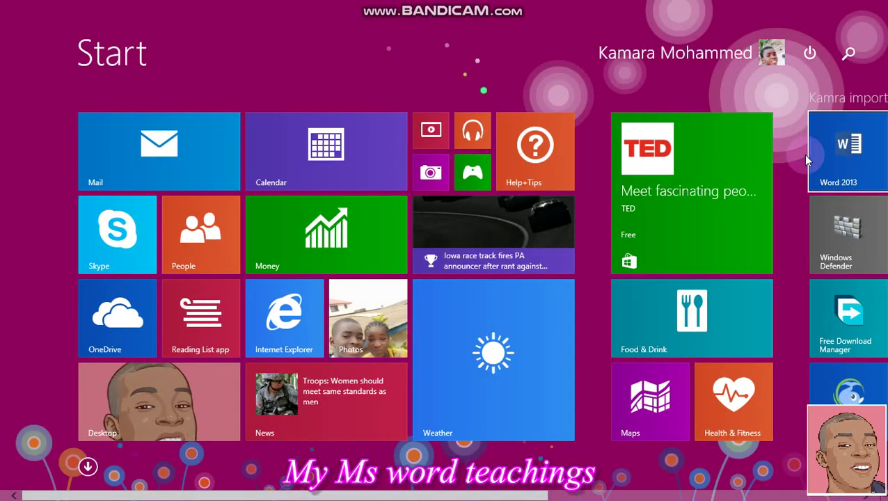
Launch Word 2013 from its Start screen tile and create a blank document
click(854, 154)
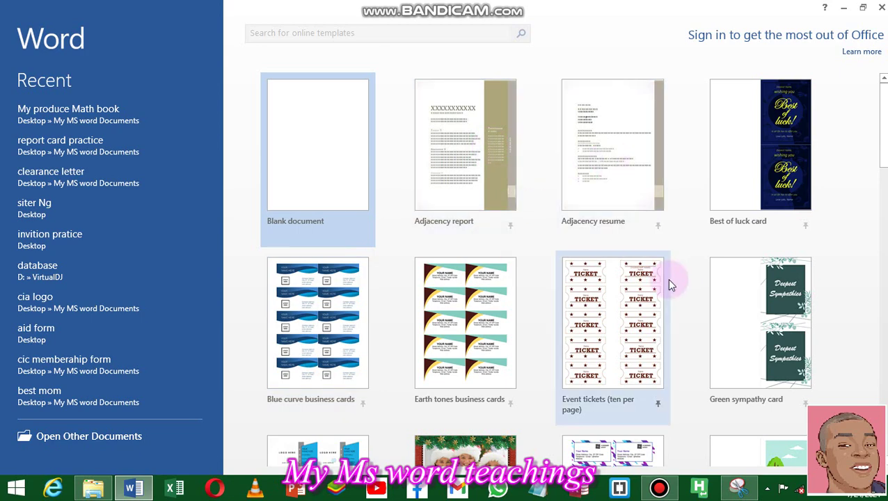
click(314, 161)
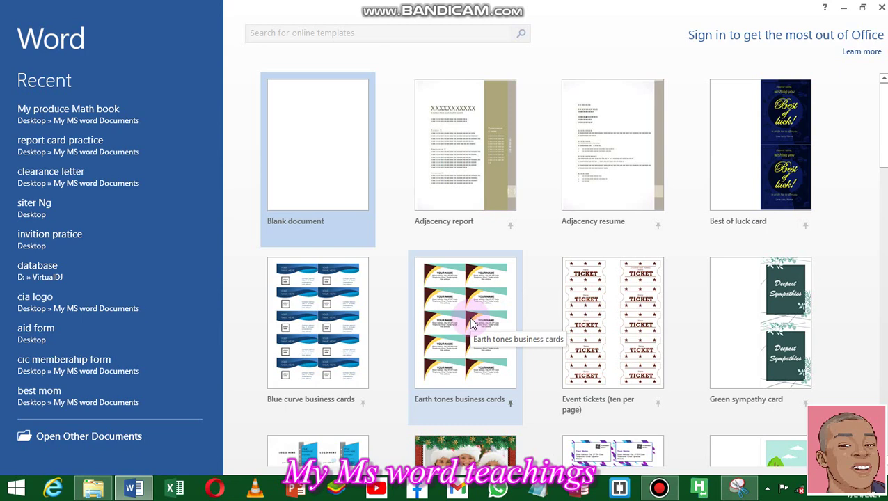
click(301, 158)
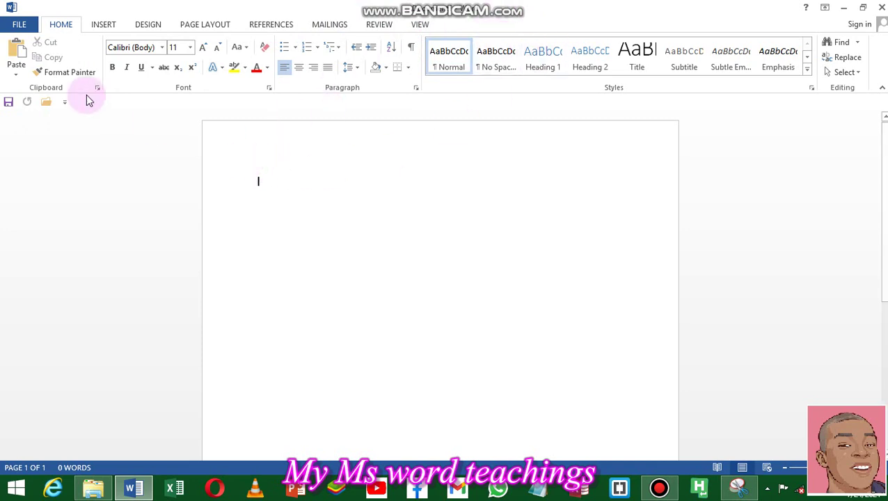
Begin saving the blank document under a new name with the Desktop folder as the location
click(11, 27)
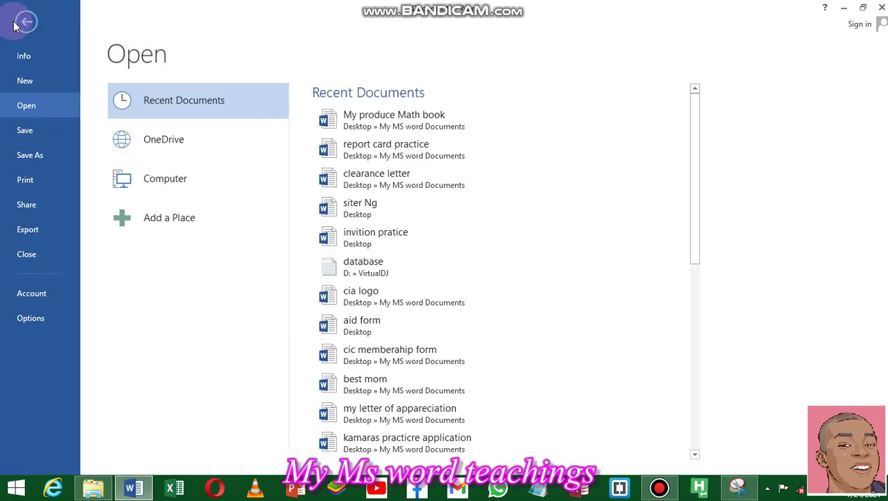
click(24, 82)
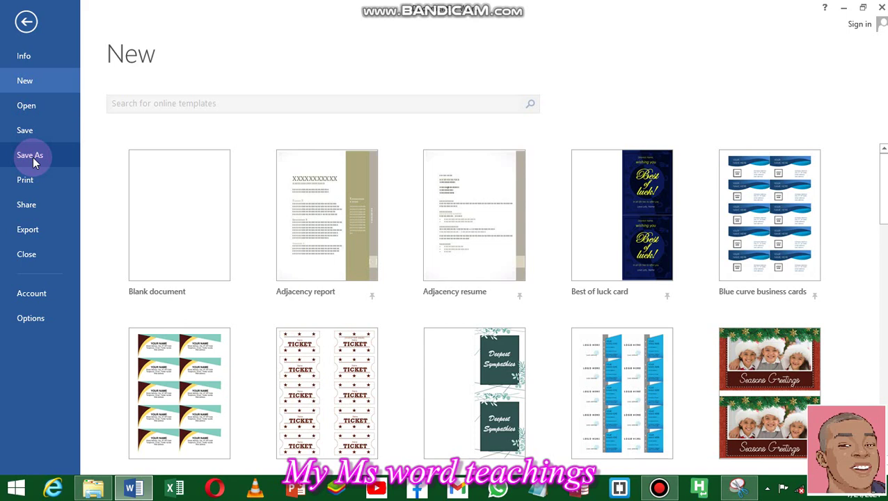
click(33, 156)
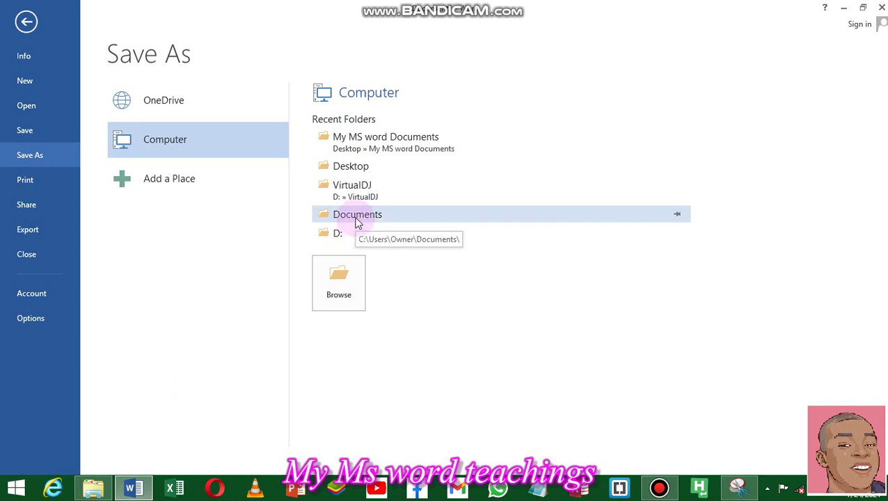
click(348, 174)
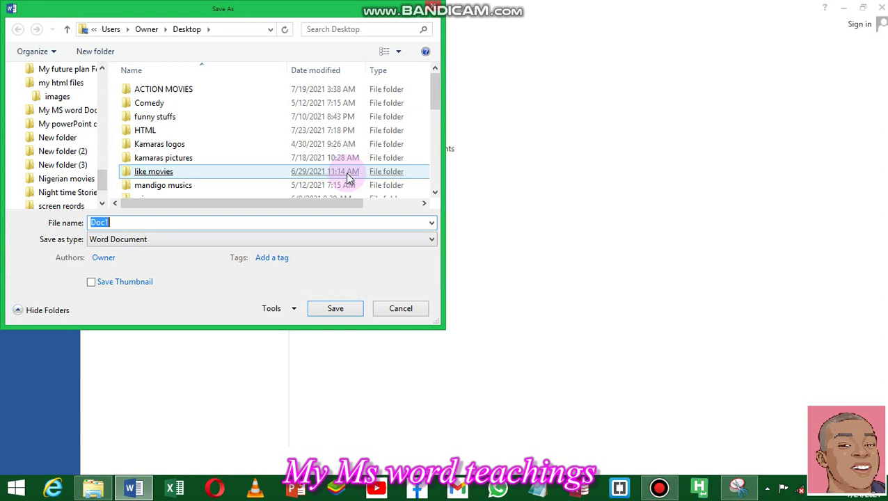
Name the file "My first ms word document" and save it as a Word Document on the Desktop
key(BackSpace)
text(My f)
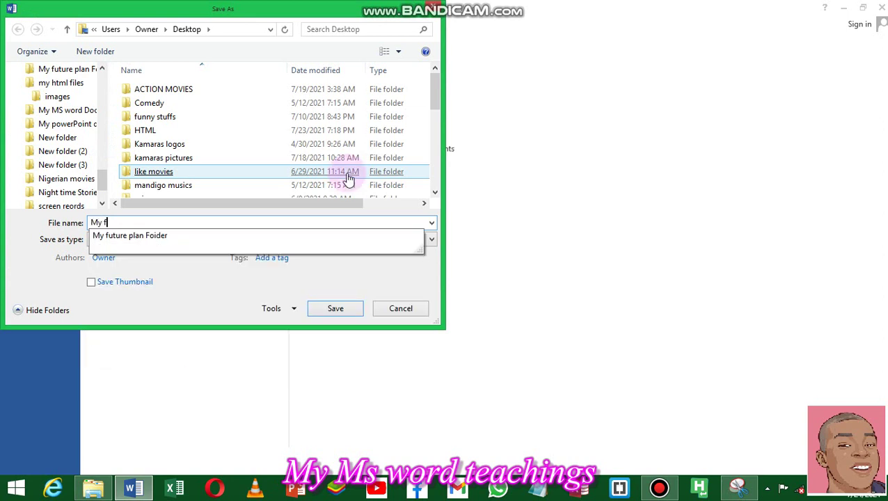
text(irsse)
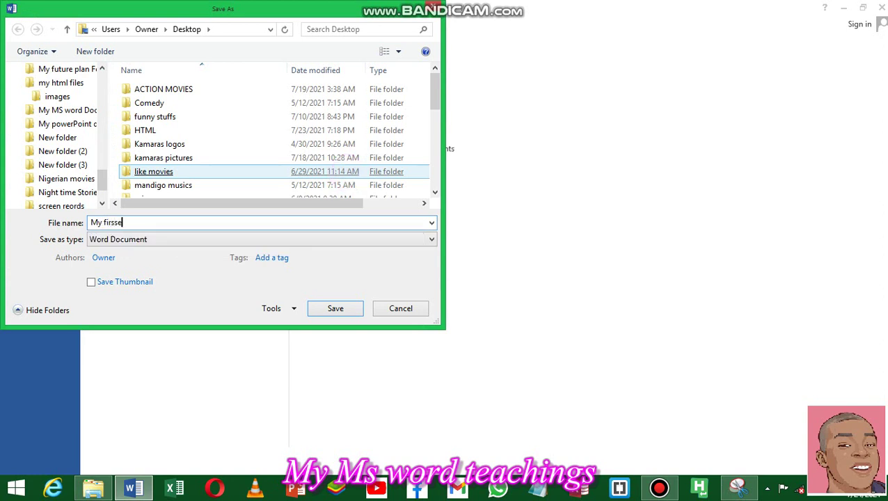
key(BackSpace)
key(BackSpace)
text(t )
text(ms w)
text(ord)
text( doc)
text(i)
key(BackSpace)
text(u)
key(BackSpace)
text(u)
key(BackSpace)
text(umdf)
key(BackSpace)
key(BackSpace)
text(ent)
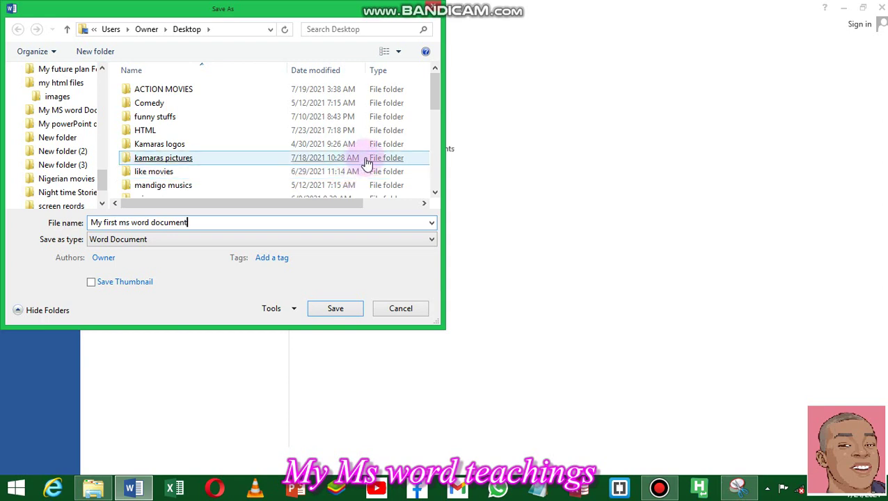
key(Return)
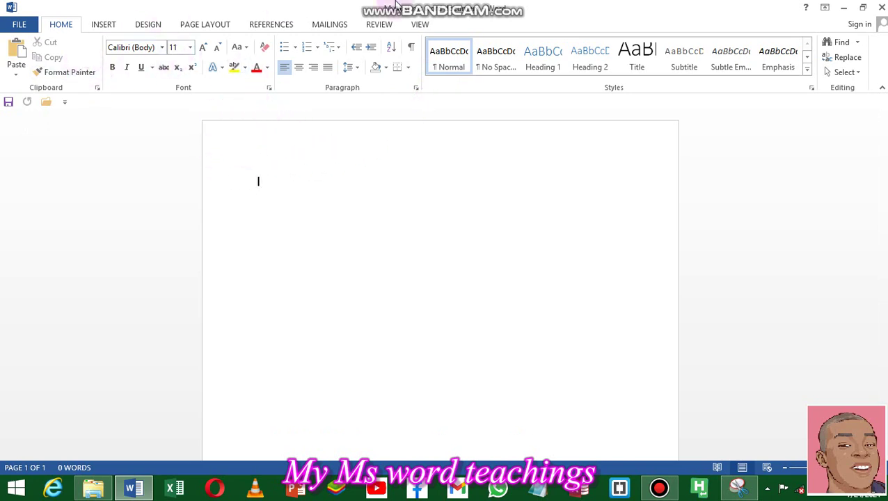
mouse_move(567, 4)
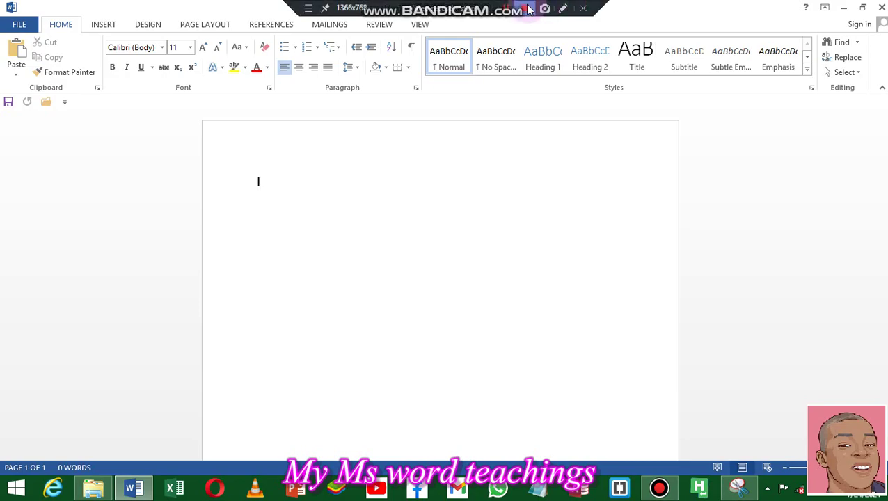